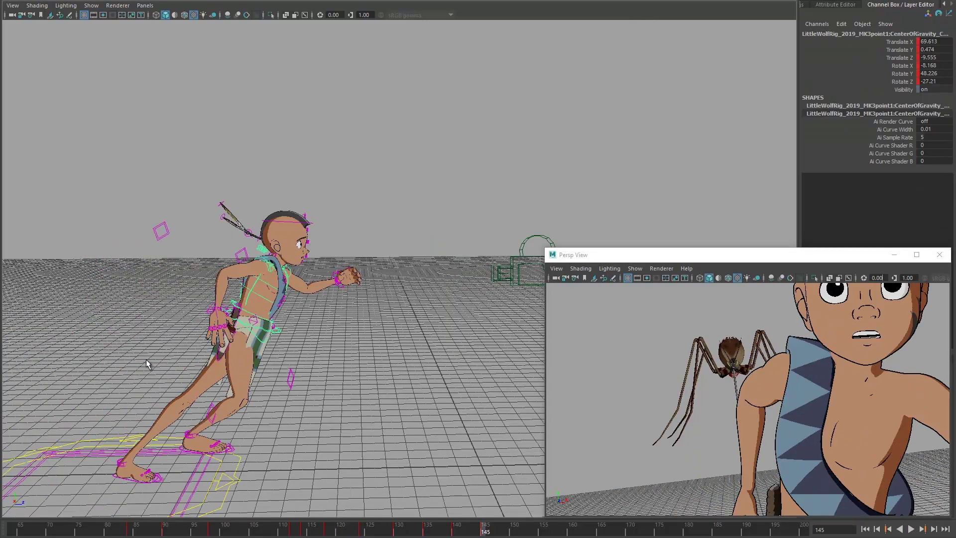
# Move the boy's centre of gravity control at frames 145 and 150, and show the resolution gate in the camera view
pyautogui.click(510, 285)
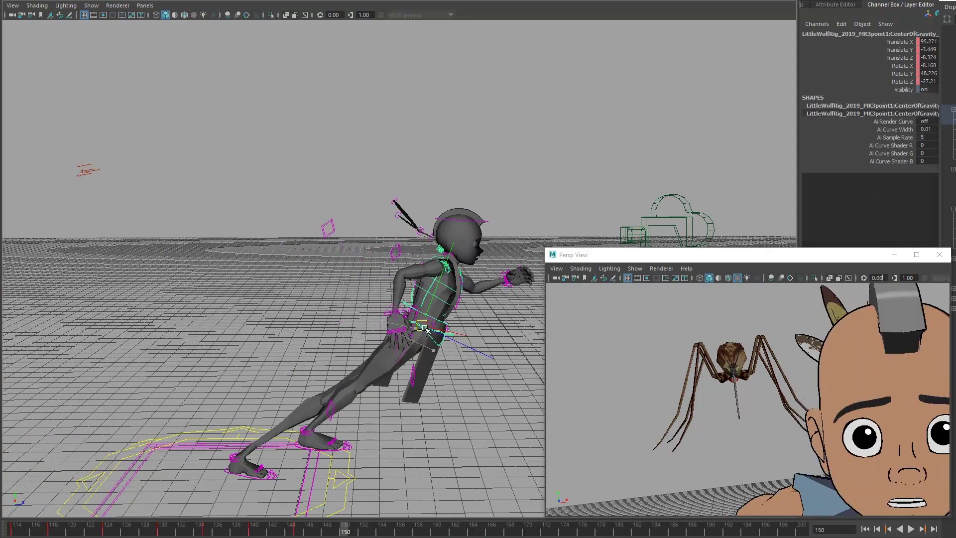
pyautogui.click(258, 472)
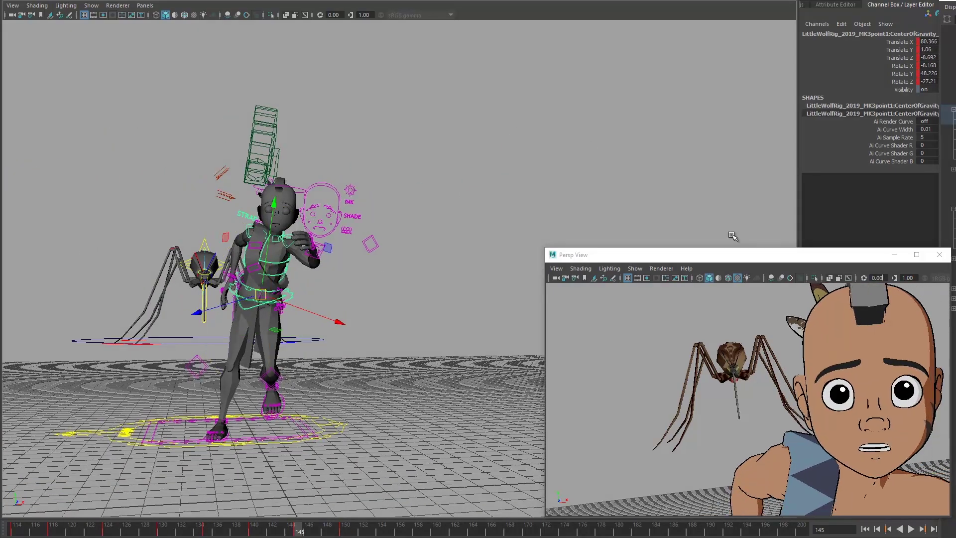
pyautogui.click(646, 277)
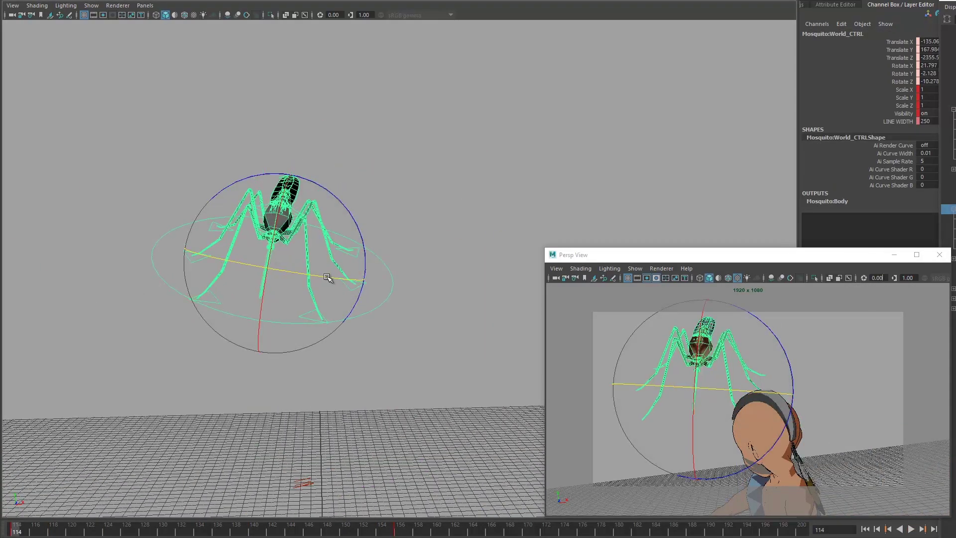
# At frame 114, pull the mosquito's leg controls down and rotate both wings outward into a spread pose
pyautogui.click(321, 313)
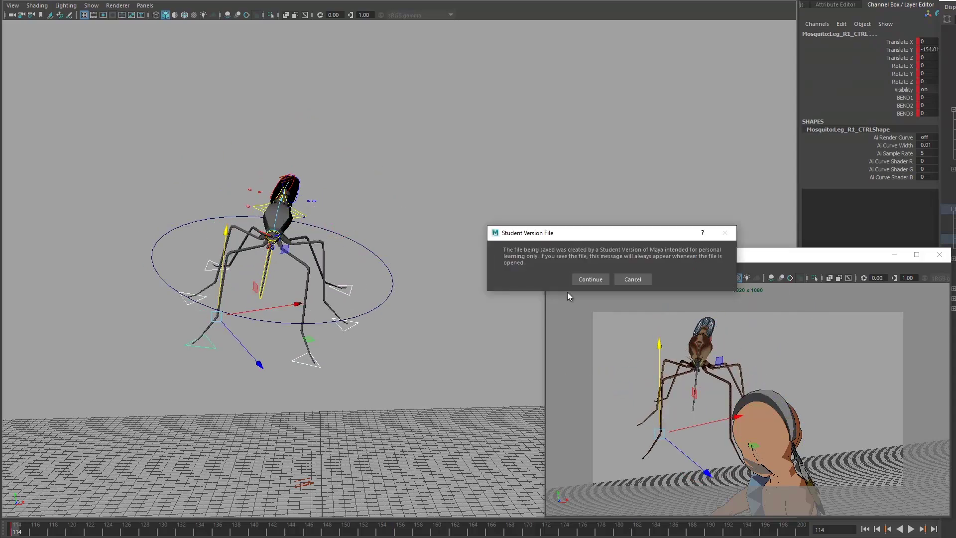
pyautogui.click(314, 350)
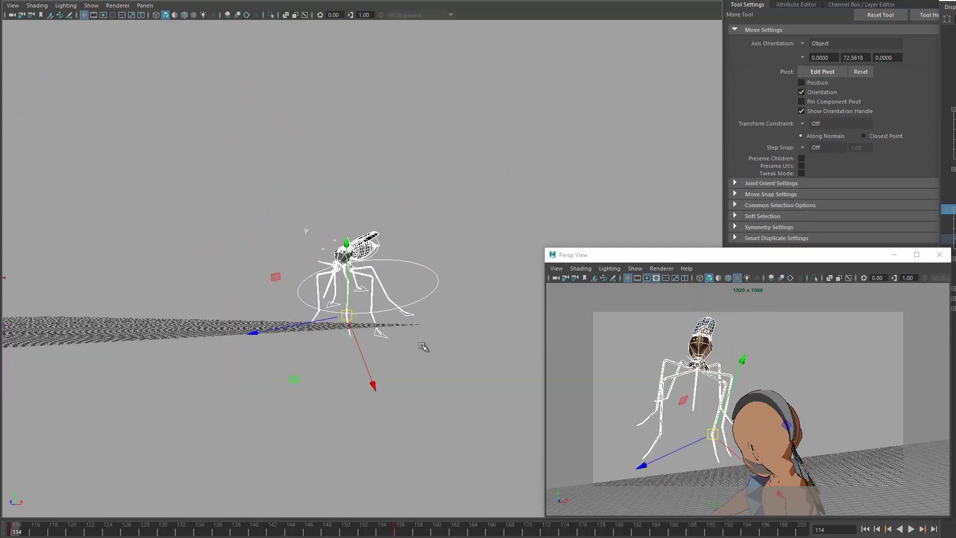
pyautogui.press('e')
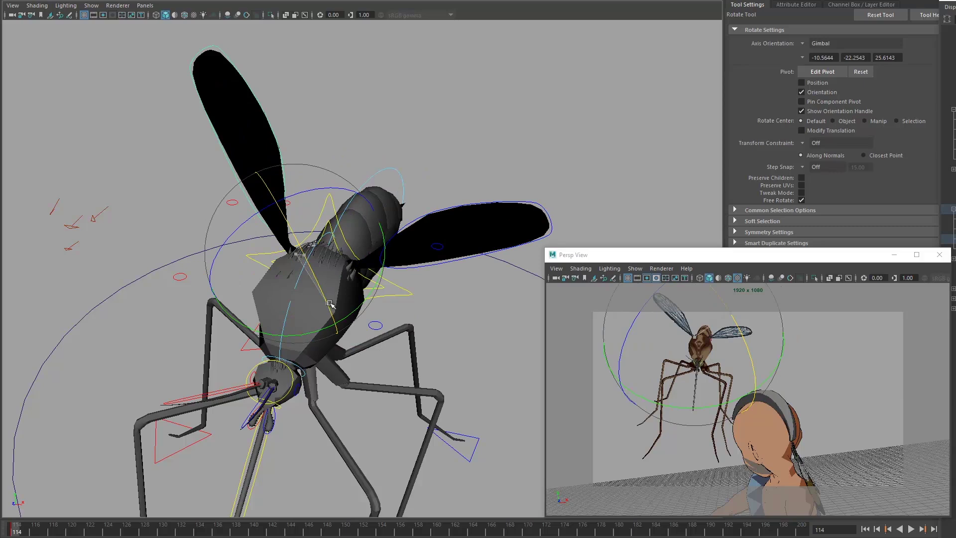
pyautogui.moveTo(330, 304); pyautogui.dragTo(510, 347)
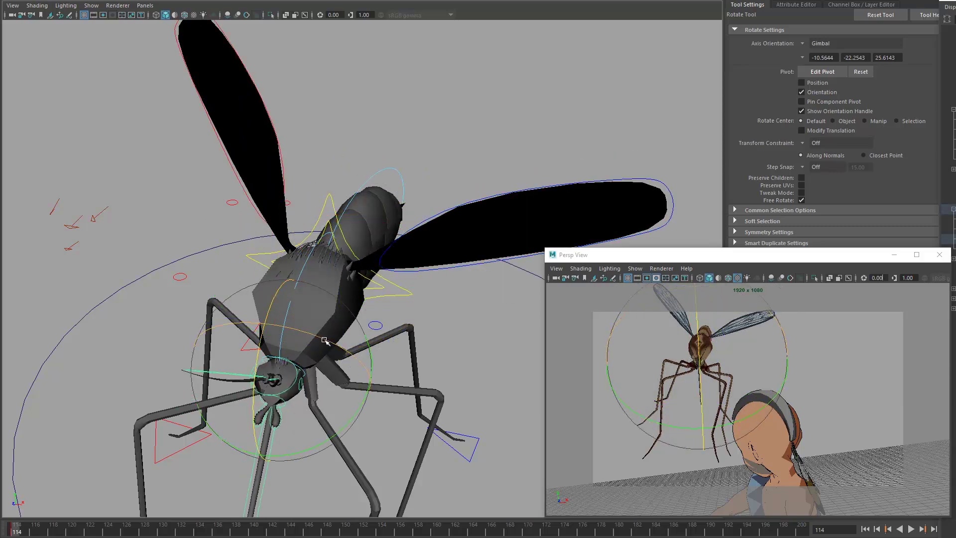
pyautogui.click(440, 230)
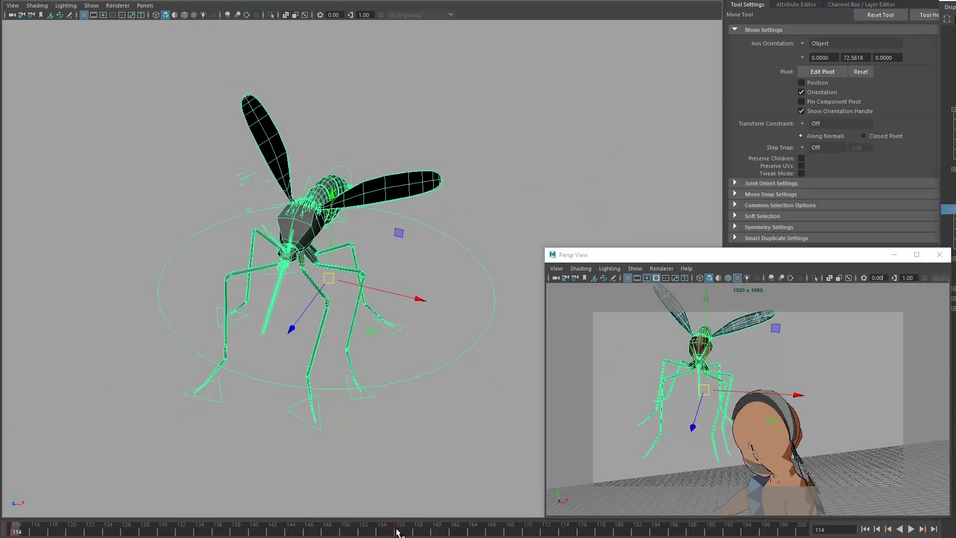
# Create a polygon plane as a floor beneath the mosquito, scaled to about 1438 in X and 2638 in Z
pyautogui.moveTo(72, 533); pyautogui.dragTo(163, 530)
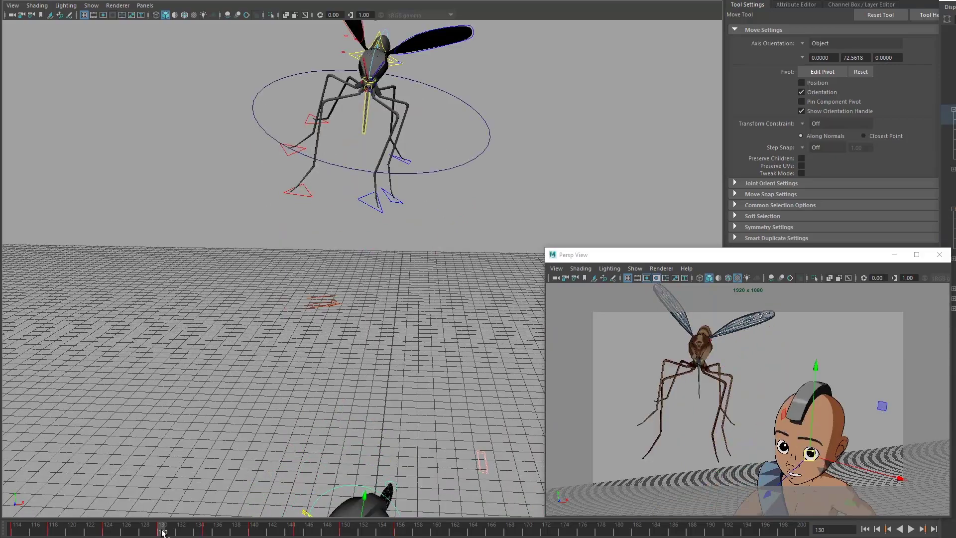
pyautogui.click(453, 233)
pyautogui.moveTo(439, 237); pyautogui.dragTo(319, 329)
pyautogui.click(318, 328)
pyautogui.press('r')
pyautogui.scroll(3, 318, 329)
pyautogui.hotkey('ctrl', 'a')
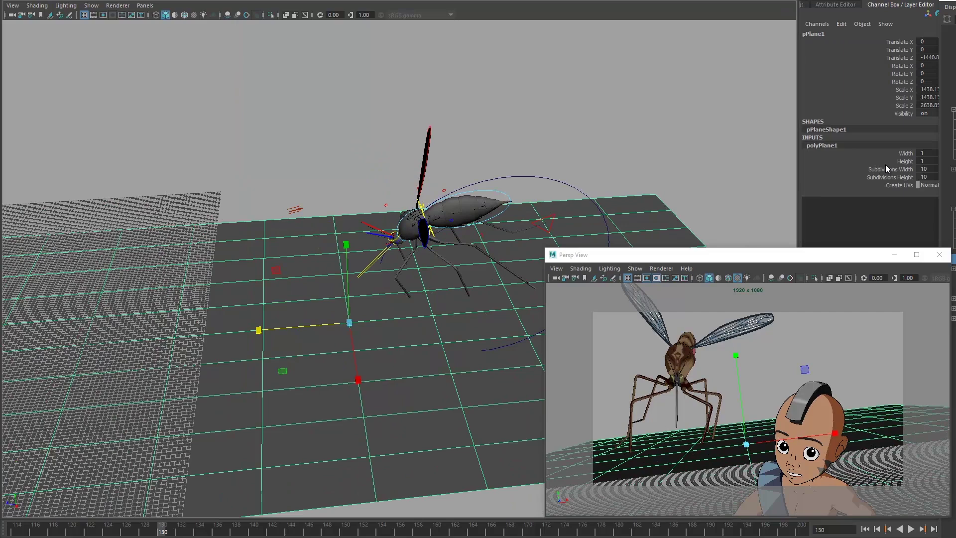
# Position the whole mosquito just above the floor plane at frame 130 using its world control
pyautogui.moveTo(498, 149); pyautogui.dragTo(446, 260)
pyautogui.click(447, 260)
pyautogui.scroll(4, 447, 260)
pyautogui.click(500, 207)
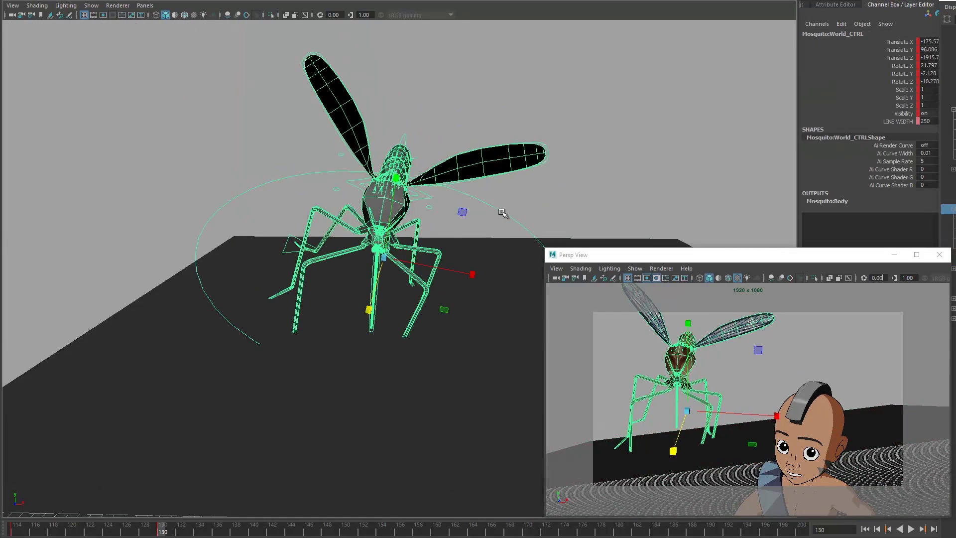
pyautogui.press('f')
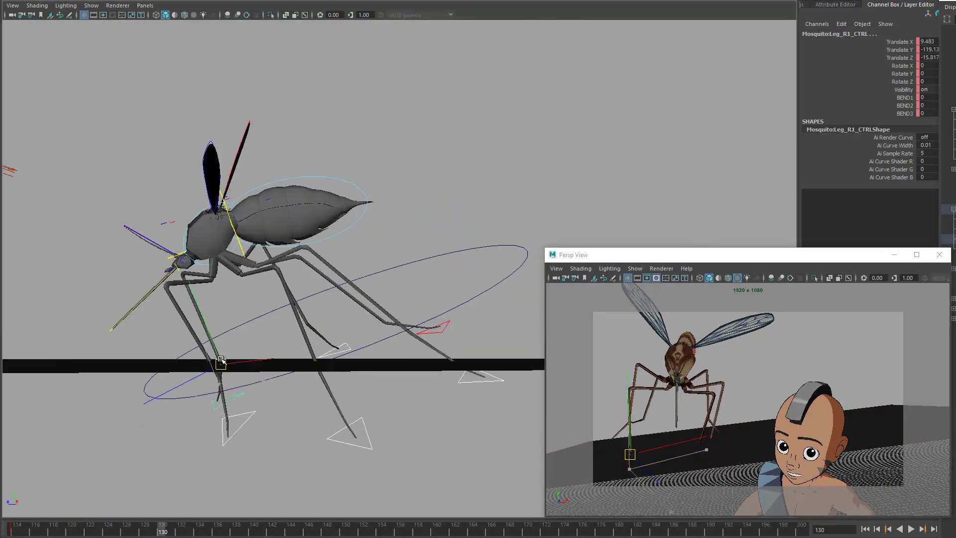
# At frame 130, raise the mosquito's right legs to the floor and rotate the front left leg control, with BEND3 at 26.1
pyautogui.click(220, 360)
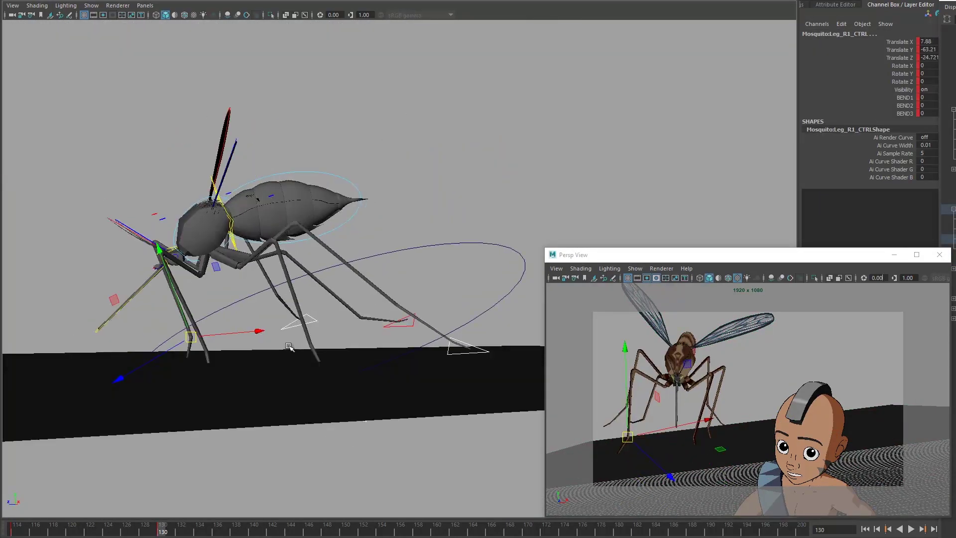
pyautogui.press('e')
pyautogui.moveTo(220, 359); pyautogui.dragTo(288, 309)
pyautogui.moveTo(219, 225); pyautogui.dragTo(352, 390)
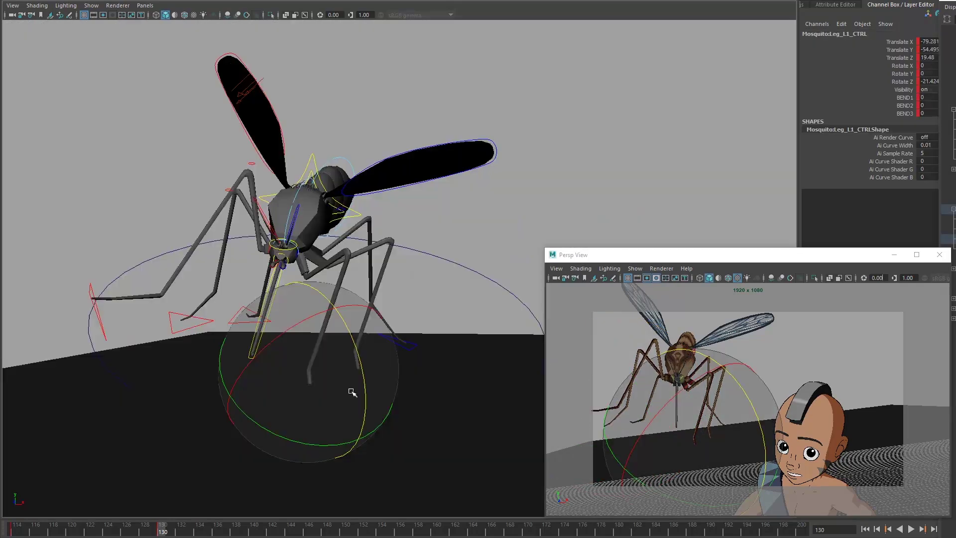
pyautogui.click(371, 371)
pyautogui.press('w')
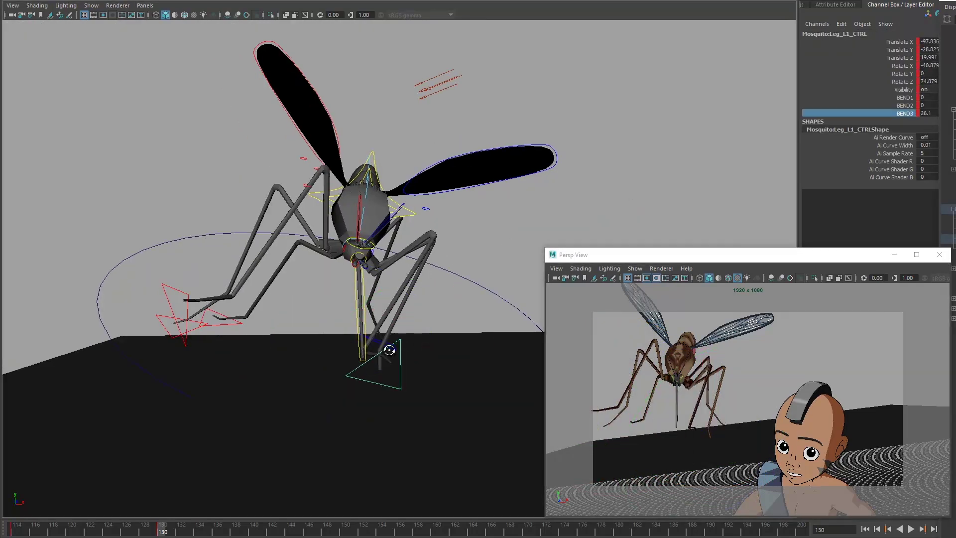
# Reposition the front left leg control and rotate the middle left leg so its foot meets the floor at frame 130
pyautogui.click(327, 297)
pyautogui.moveTo(390, 349); pyautogui.dragTo(415, 333)
pyautogui.press('e')
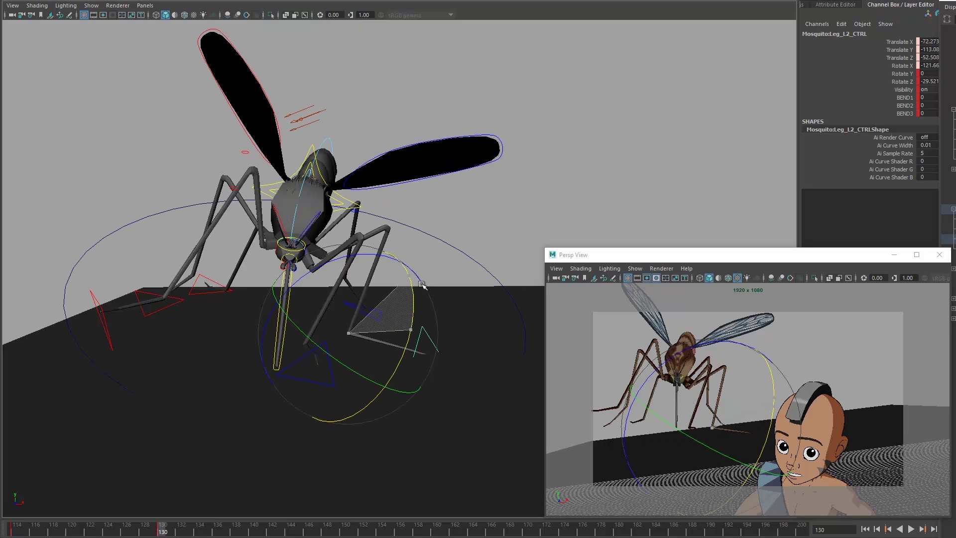
pyautogui.click(508, 252)
pyautogui.moveTo(509, 252); pyautogui.dragTo(418, 335)
# At frame 145, move the mosquito's world control forward toward the boy and turn it to 4.098 in Rotate Y
pyautogui.click(92, 320)
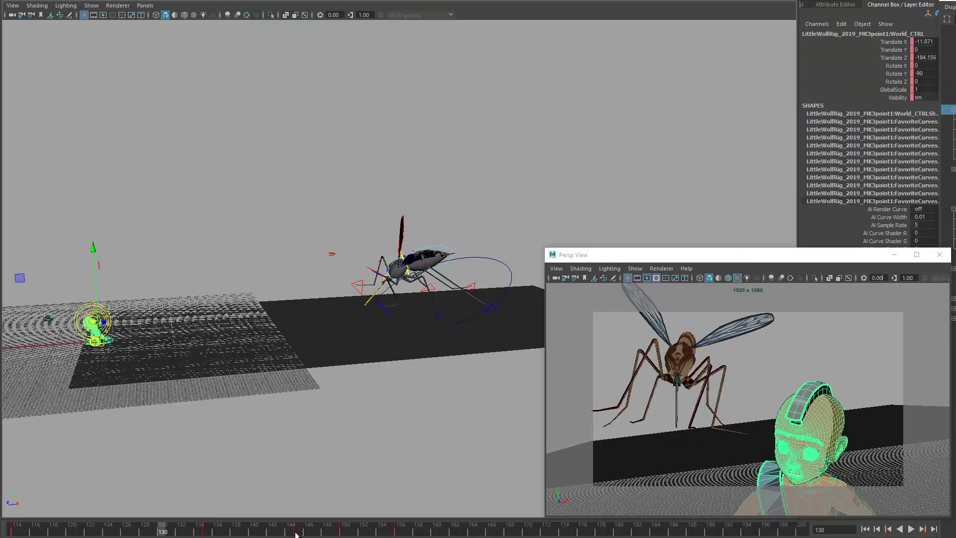
pyautogui.click(358, 303)
pyautogui.press('e')
pyautogui.moveTo(358, 303); pyautogui.dragTo(376, 306)
pyautogui.press('w')
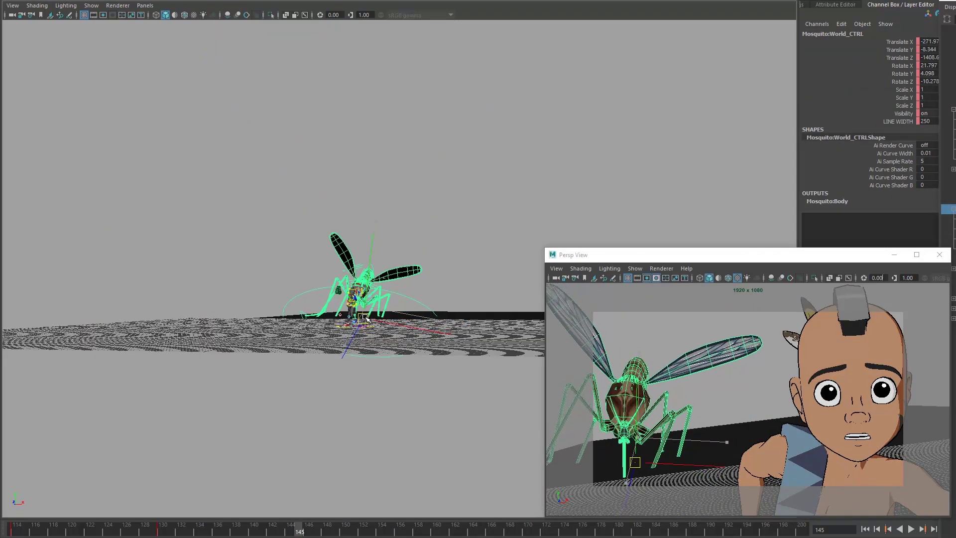
pyautogui.press('.')
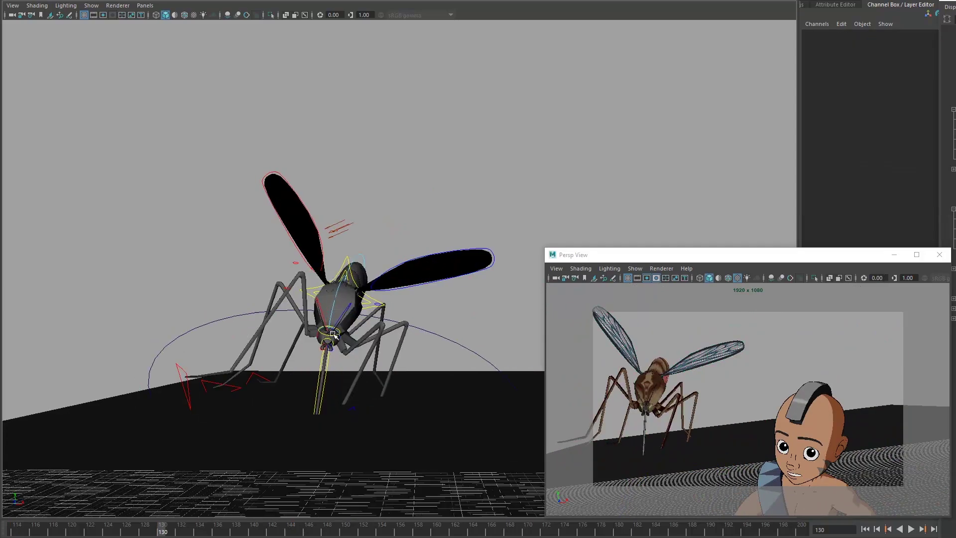
# Set the mosquito's root control to 7.727 in Rotate Y at frame 145 and check the beak pose at frame 130
pyautogui.click(335, 342)
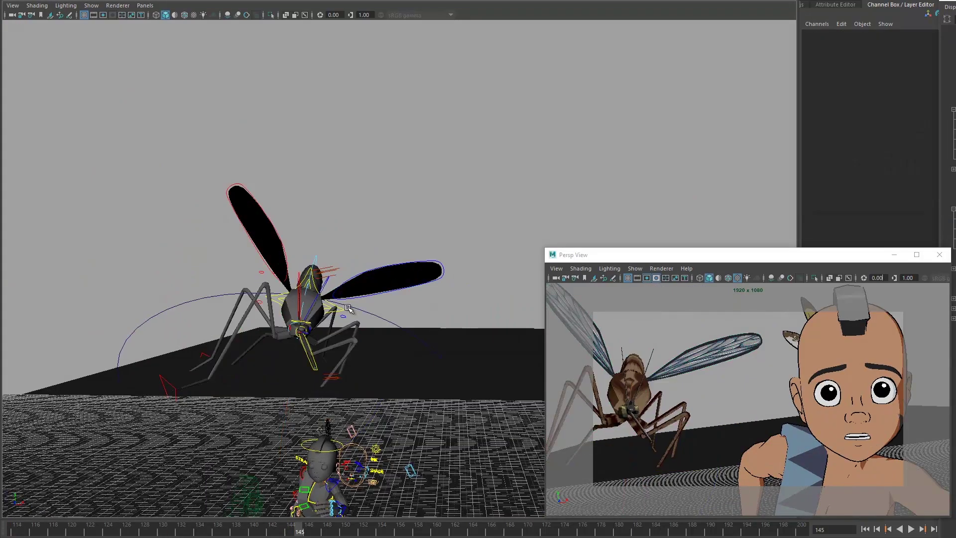
pyautogui.click(349, 349)
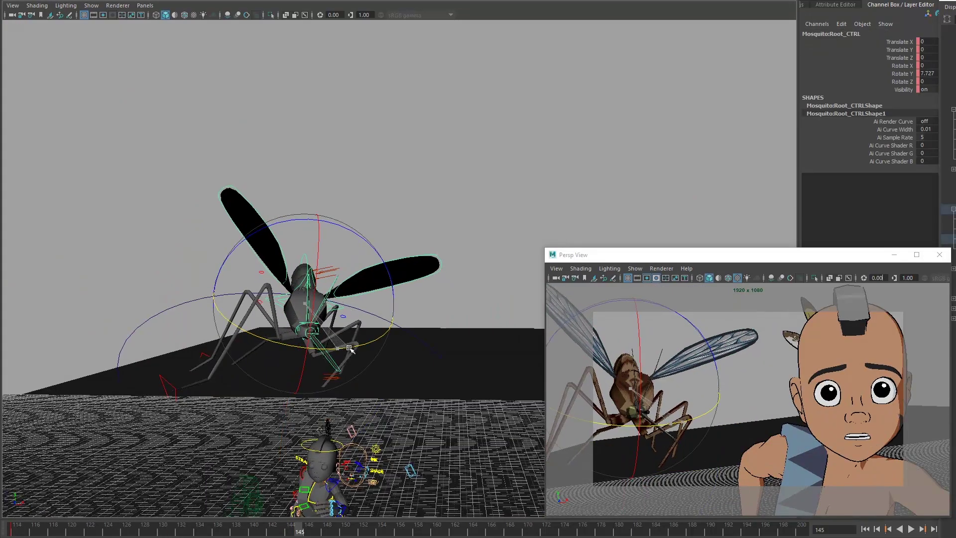
pyautogui.click(368, 269)
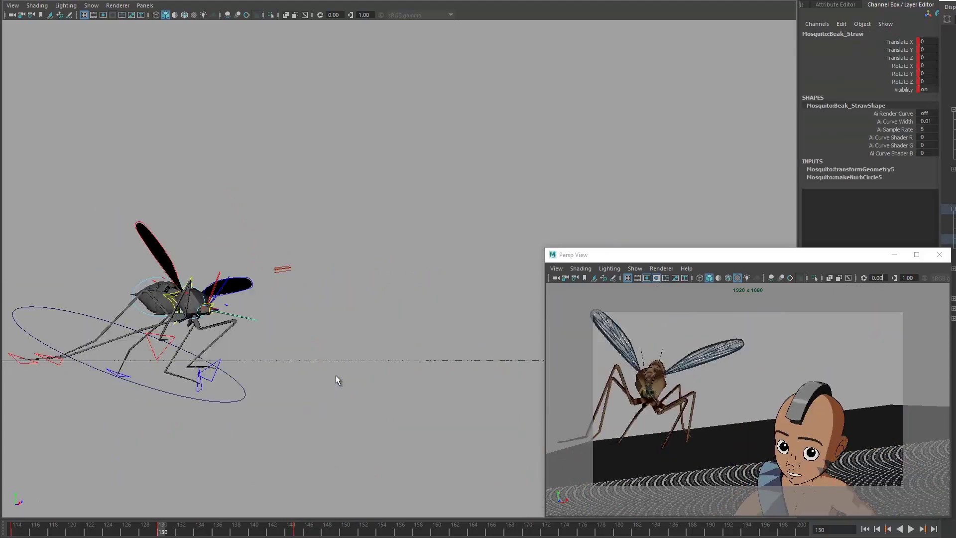
pyautogui.click(356, 415)
# At frame 154, lower and tilt the mosquito's root control and rotate its abdomen, undoing the last adjustment
pyautogui.moveTo(388, 530); pyautogui.dragTo(375, 533)
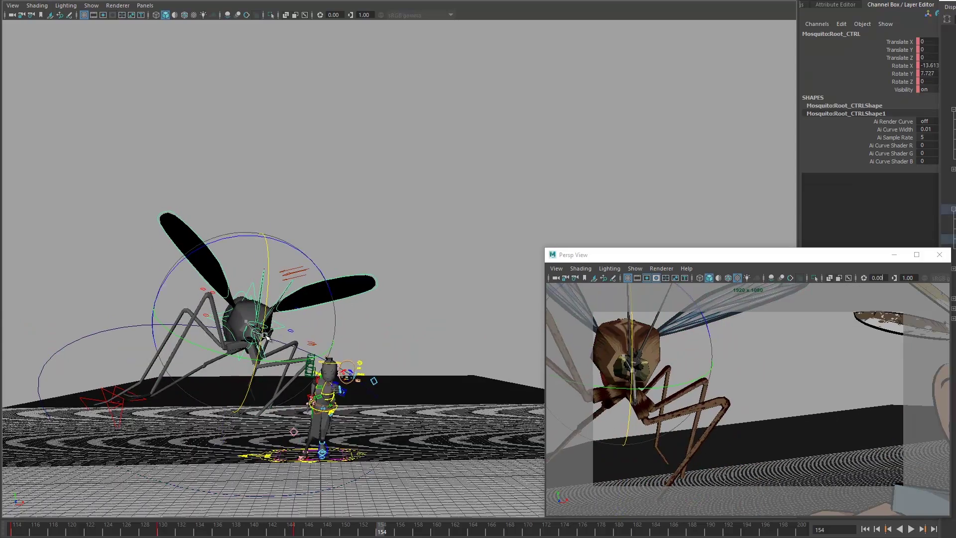
pyautogui.moveTo(265, 337); pyautogui.dragTo(367, 448)
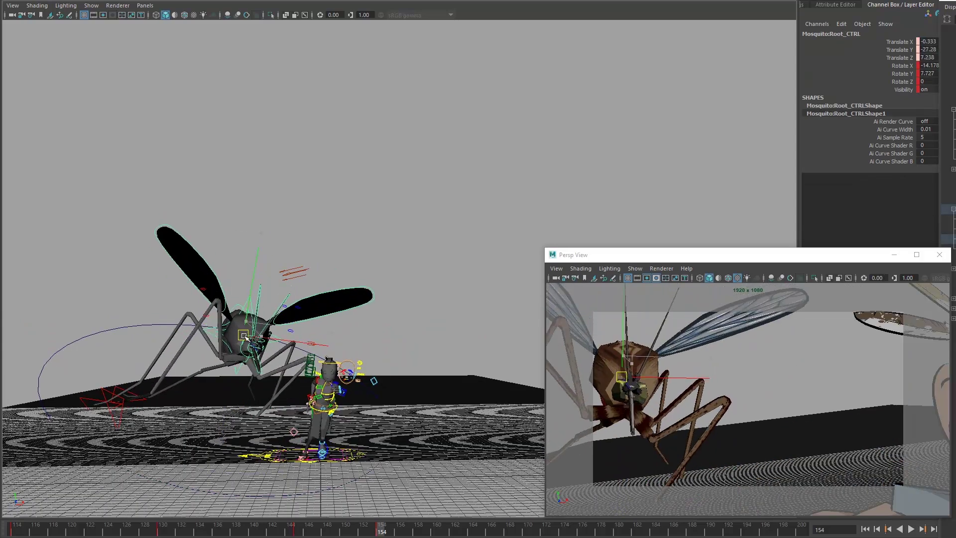
pyautogui.click(246, 302)
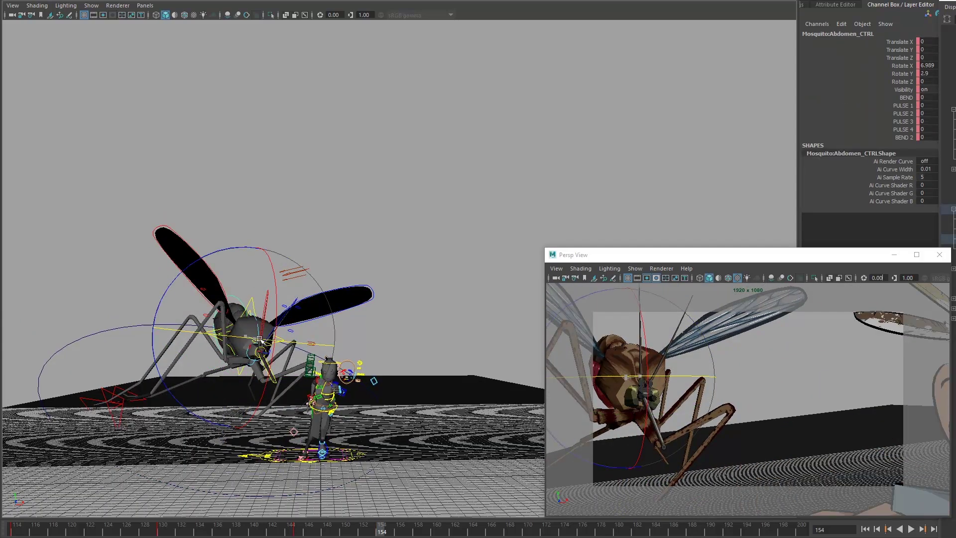
pyautogui.moveTo(259, 340); pyautogui.dragTo(378, 483)
pyautogui.moveTo(370, 444); pyautogui.dragTo(267, 352)
pyautogui.hotkey('ctrl', 'z')
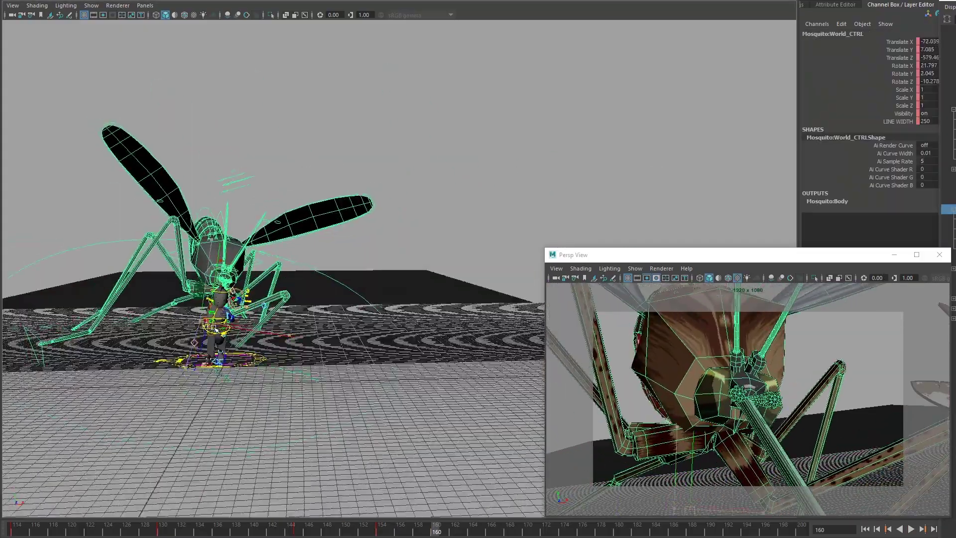
# At frame 160, rotate the mosquito's head to -16.192, -8.465 and -6.38 so the beak points toward the camera
pyautogui.click(686, 415)
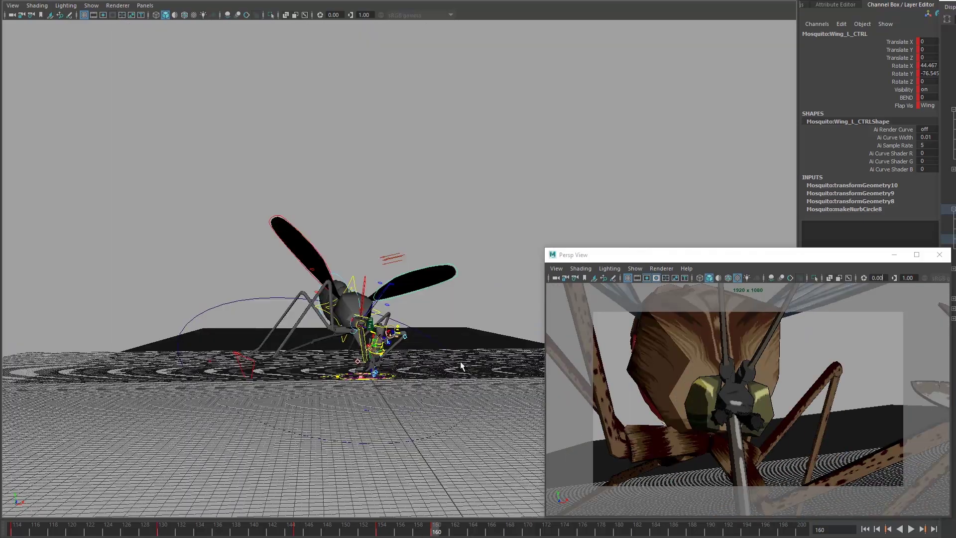
pyautogui.click(359, 323)
pyautogui.press('f')
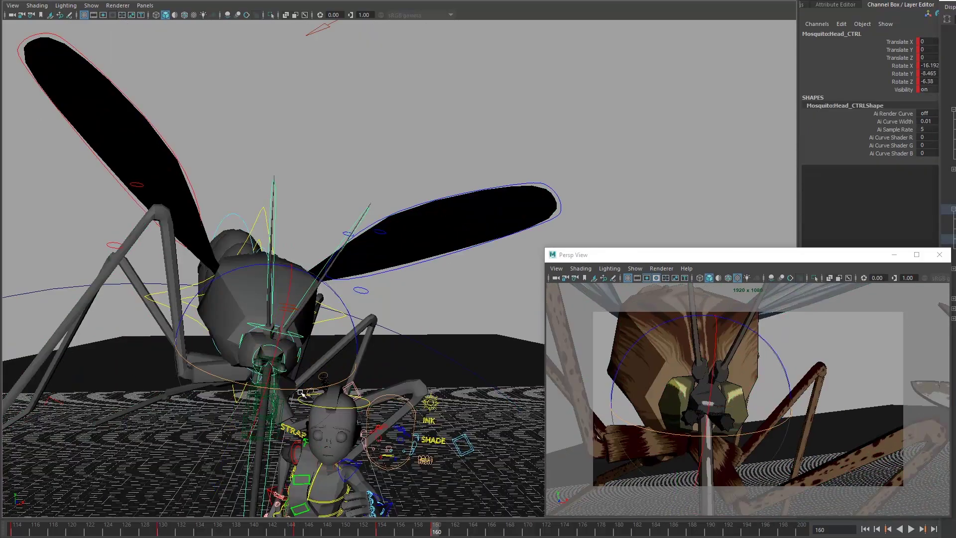
pyautogui.press('a')
# At frame 162, bring the whole mosquito closer to the camera and rotate its head to -8.687, -2.529 and 0.464
pyautogui.click(294, 425)
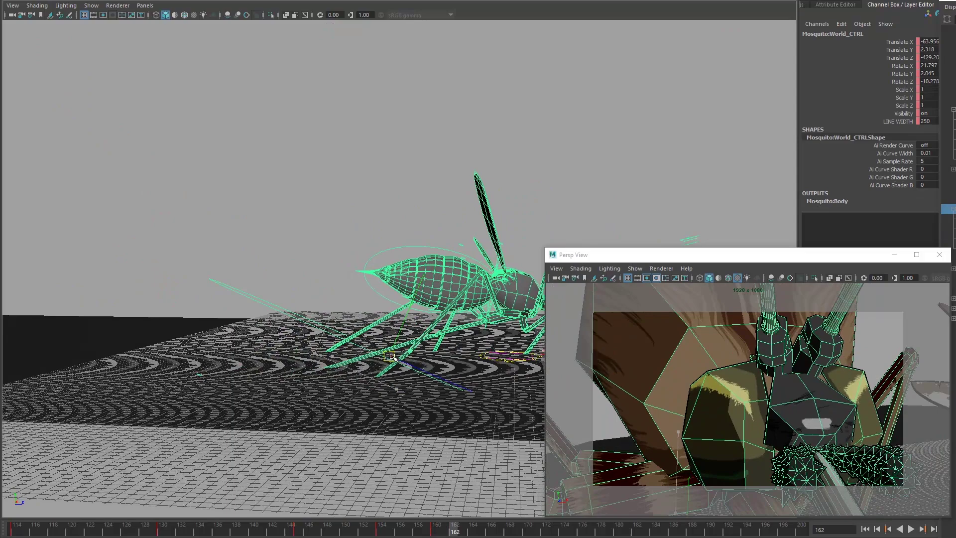
pyautogui.press('f')
pyautogui.click(399, 358)
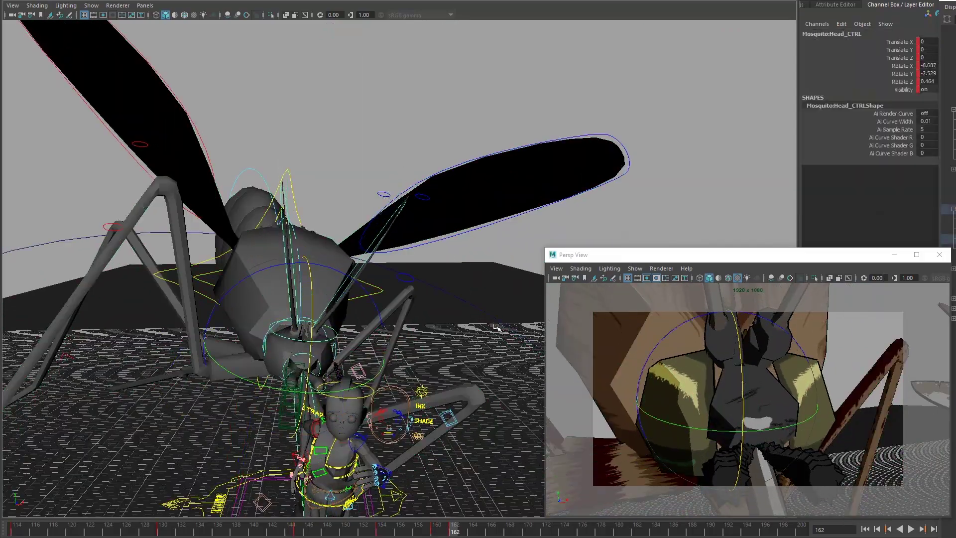
pyautogui.press('f')
pyautogui.click(408, 352)
# Return to the frame 160 key and shift the whole mosquito sideways to about -95 in X with its world control
pyautogui.moveTo(407, 353); pyautogui.dragTo(331, 247)
pyautogui.click(331, 248)
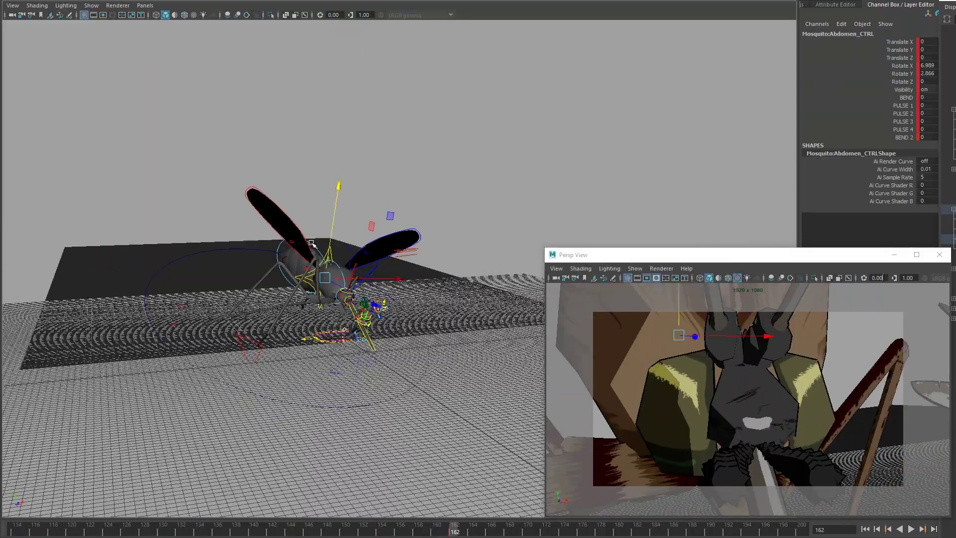
pyautogui.press(',')
pyautogui.click(330, 248)
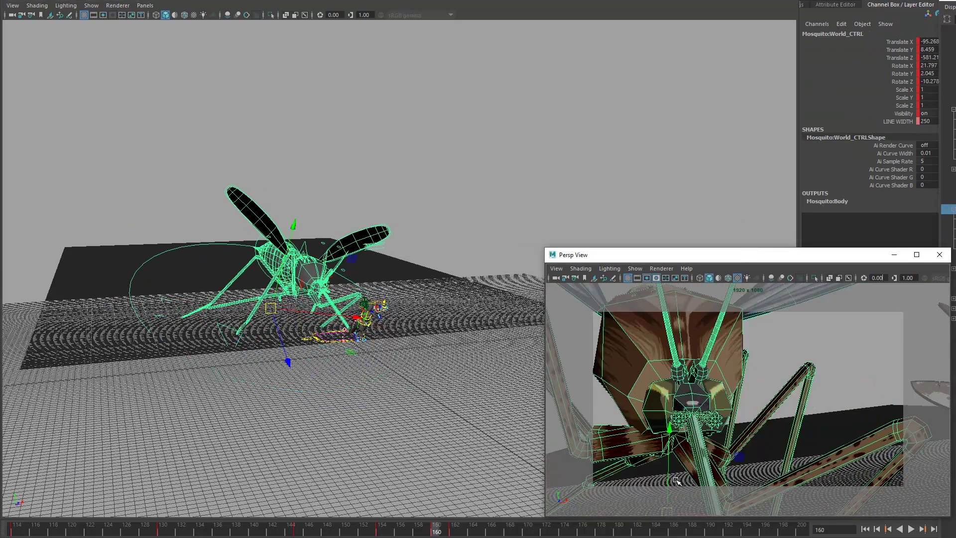
pyautogui.click(456, 530)
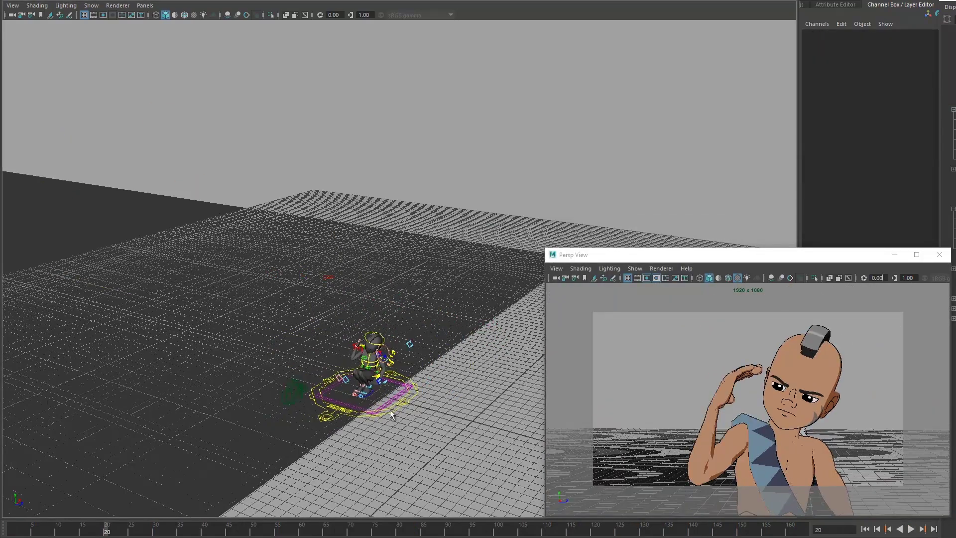
# Select all of the boy's rig controls and review the animation from frame 114 to frame 154
pyautogui.moveTo(391, 413); pyautogui.dragTo(324, 273)
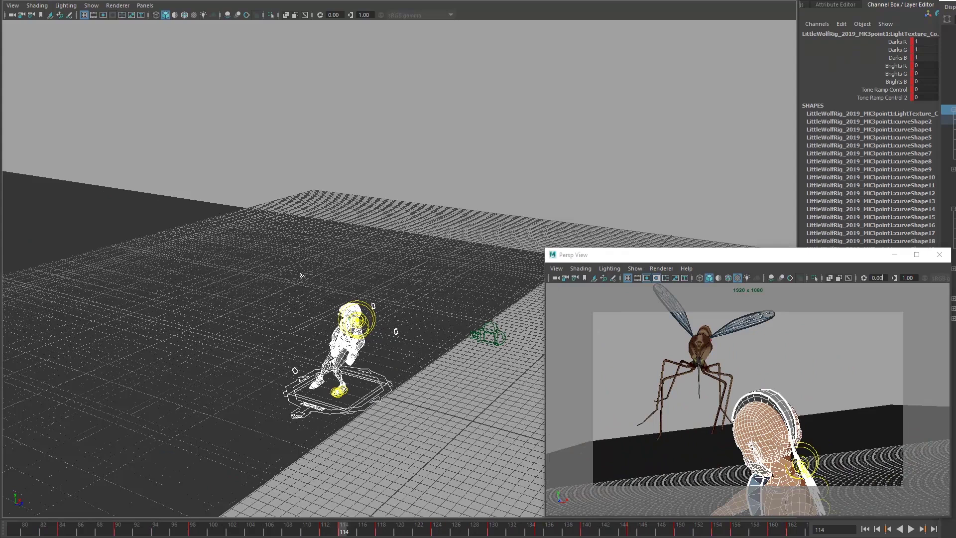
pyautogui.moveTo(343, 534); pyautogui.dragTo(749, 531)
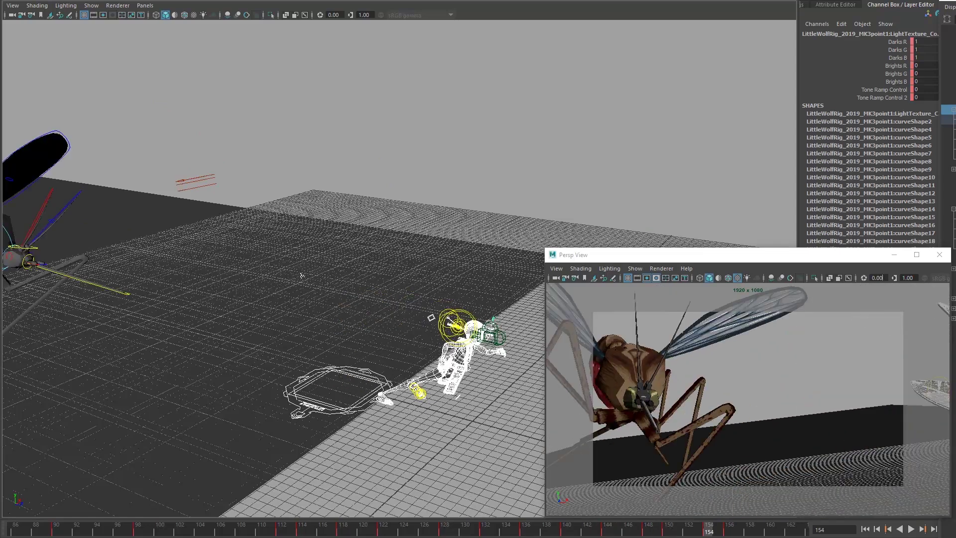
# Clear the rig selection and play back the shot to review the mosquito's blocking against the boy's animation
pyautogui.rightClick(746, 530)
pyautogui.click(512, 489)
pyautogui.click(911, 528)
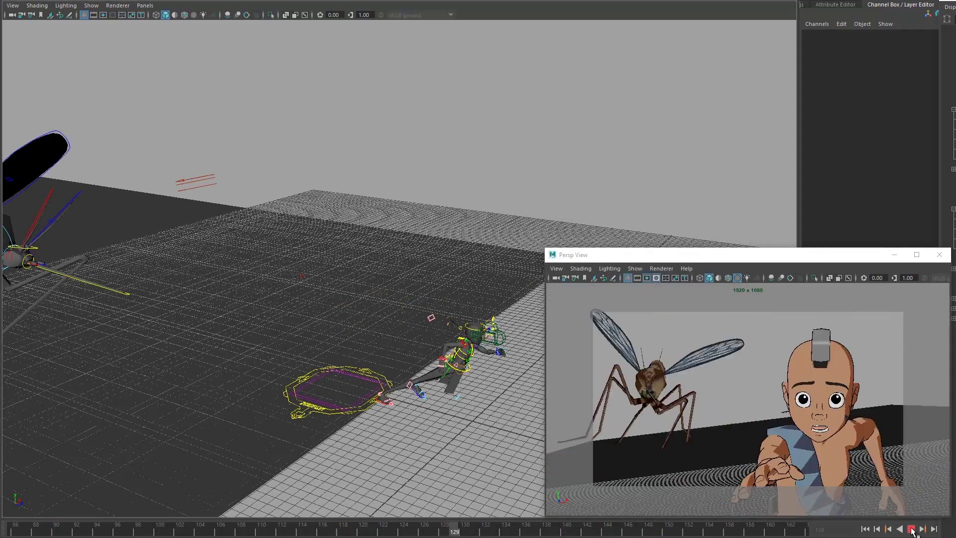
pyautogui.click(910, 529)
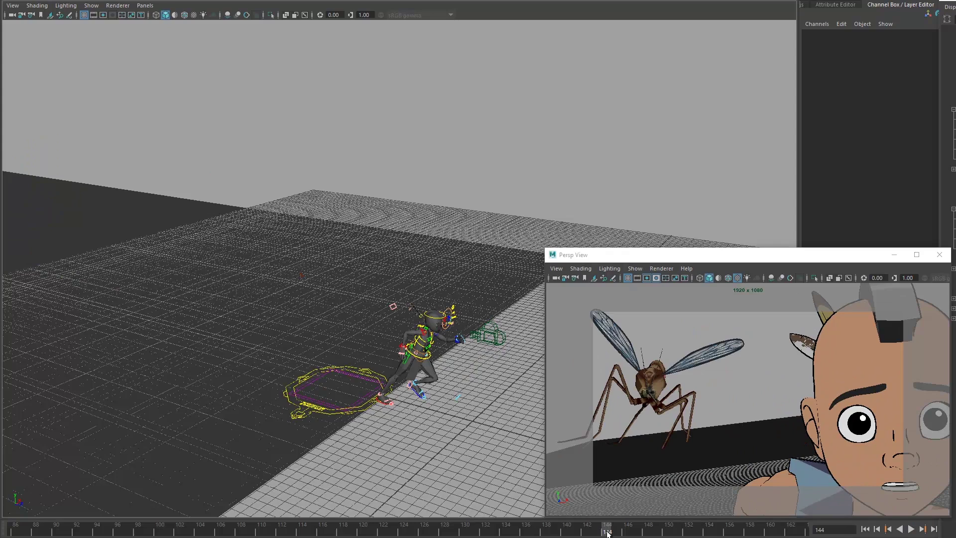
# At frame 114, reposition the mosquito's L1 leg control to -57.918, -145.3 and 34.206
pyautogui.moveTo(398, 348); pyautogui.dragTo(404, 440)
pyautogui.click(384, 453)
pyautogui.click(409, 374)
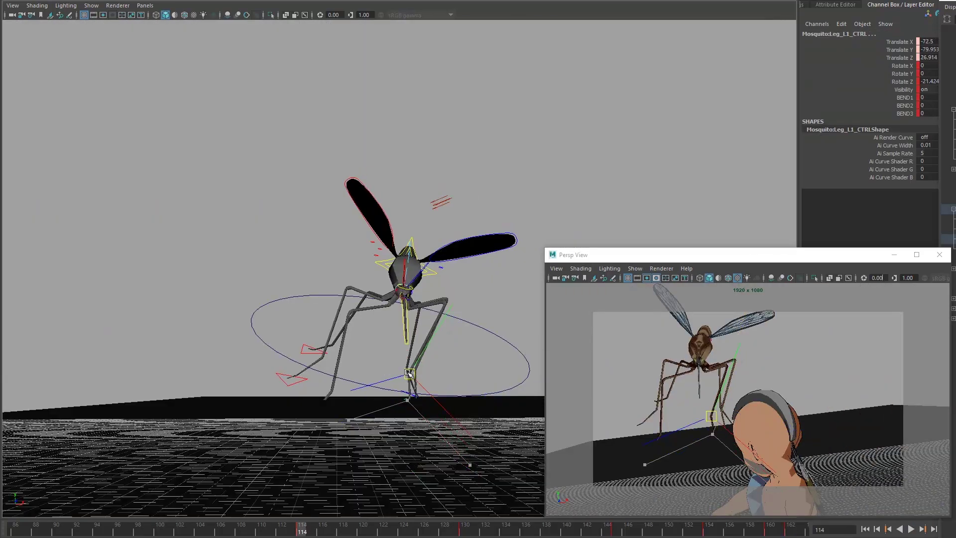
pyautogui.moveTo(457, 359); pyautogui.dragTo(333, 486)
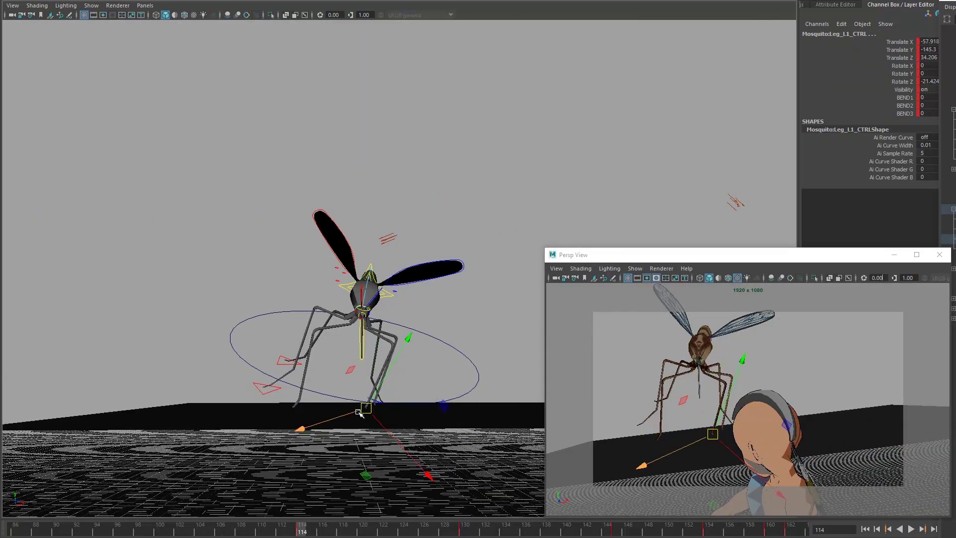
# Adjust the mosquito's L3 leg at frame 130, and move its L2 leg to 40.576, 5.735 and -32.708 at frame 145
pyautogui.press('.')
pyautogui.click(347, 380)
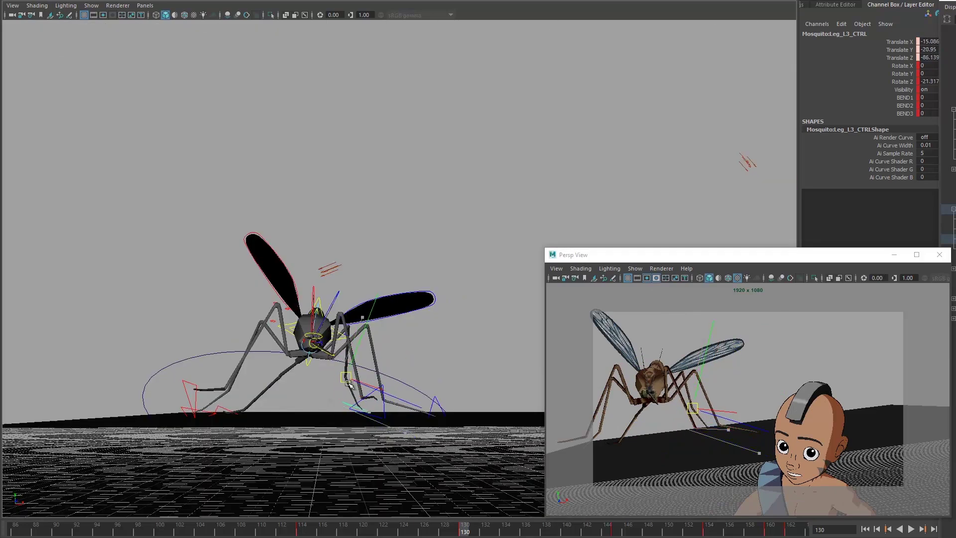
pyautogui.press('.')
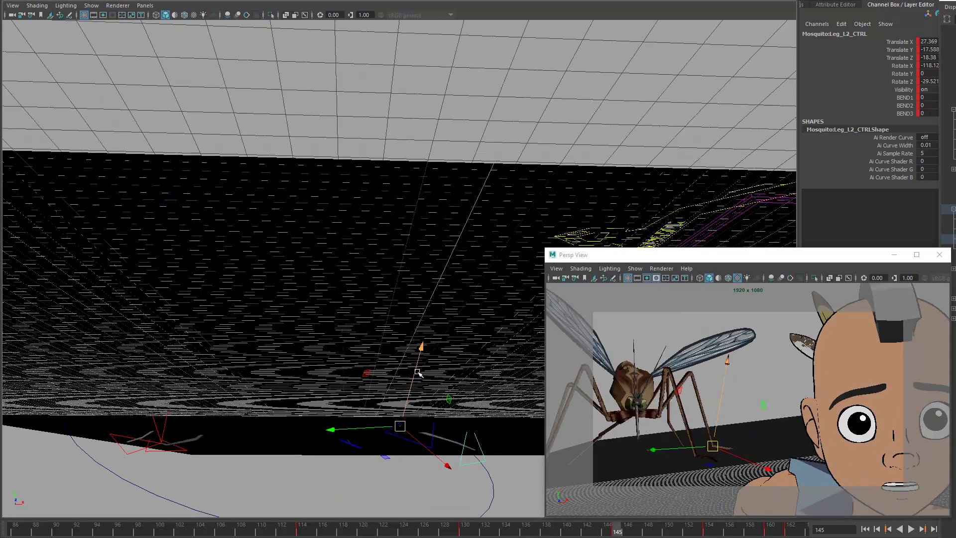
pyautogui.moveTo(195, 457); pyautogui.dragTo(146, 440)
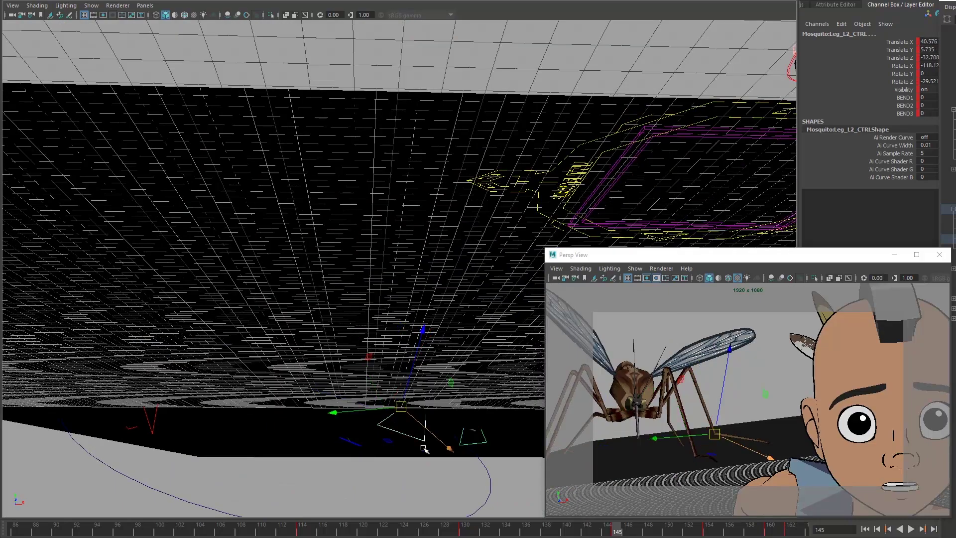
# Move the L3 leg to -11.34, -24.651 and -77.991 at frame 145, and return to frame 130 for the R3 leg
pyautogui.click(705, 530)
pyautogui.press(',')
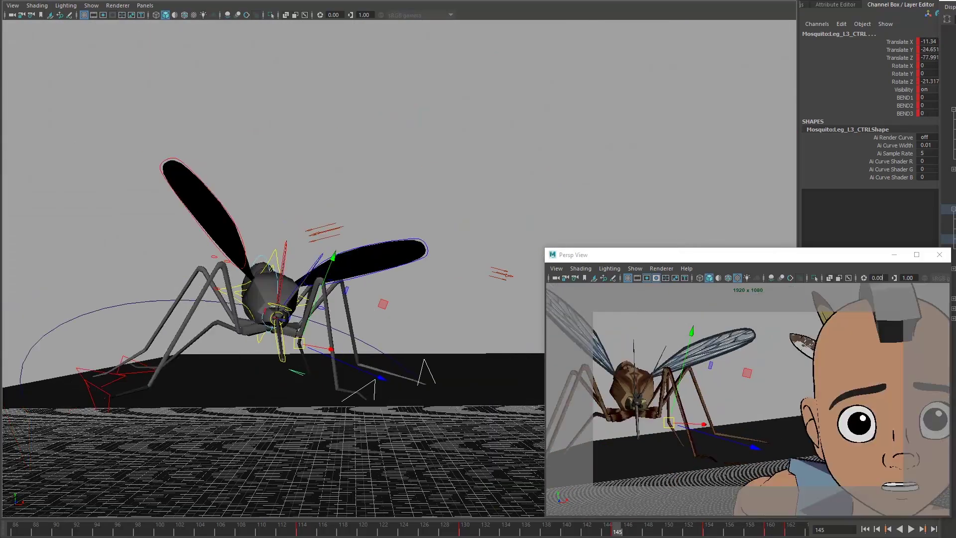
pyautogui.click(148, 377)
pyautogui.press(',')
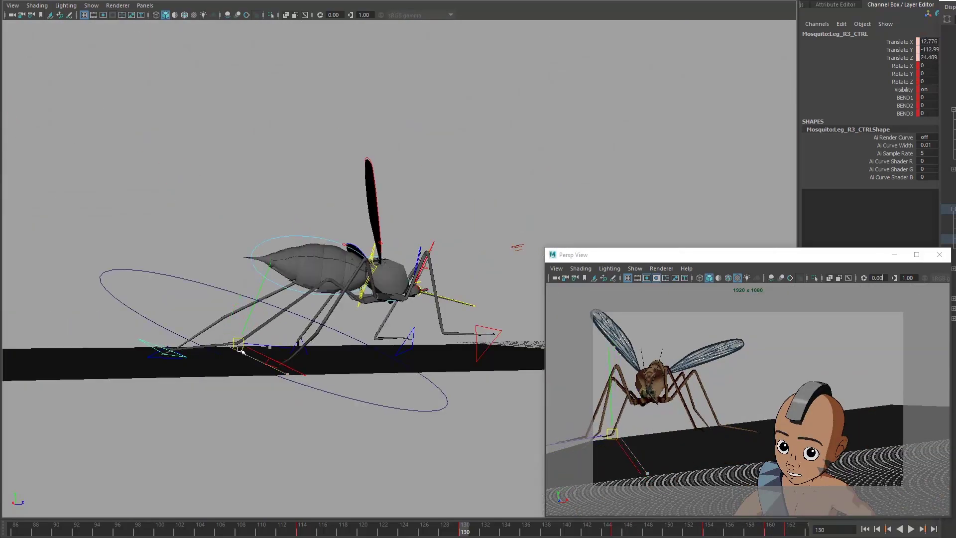
# Raise the whole mosquito to about 288 in Y at frame 114, and reposition its L1 leg at frame 130 to -25.822, 54.191 and -54.328
pyautogui.press(',')
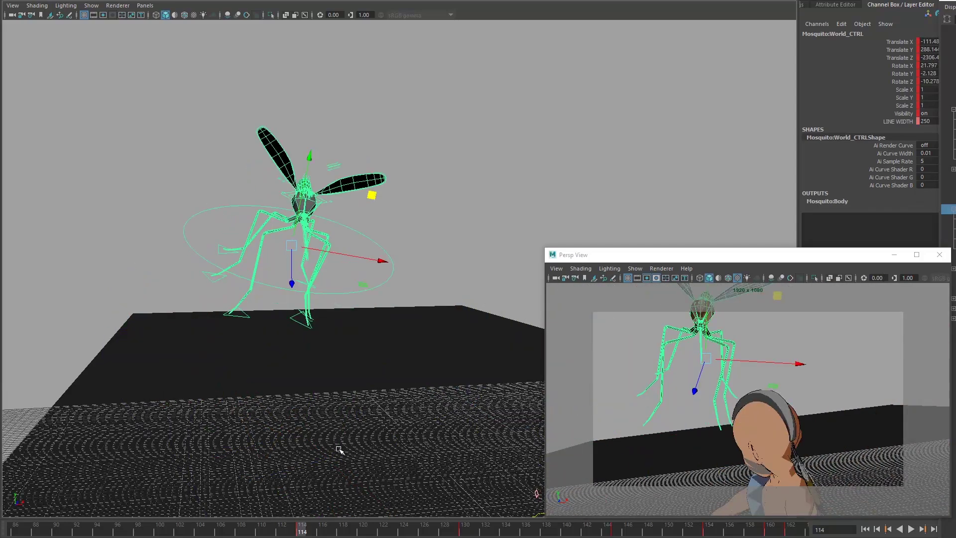
pyautogui.click(199, 330)
pyautogui.press(',')
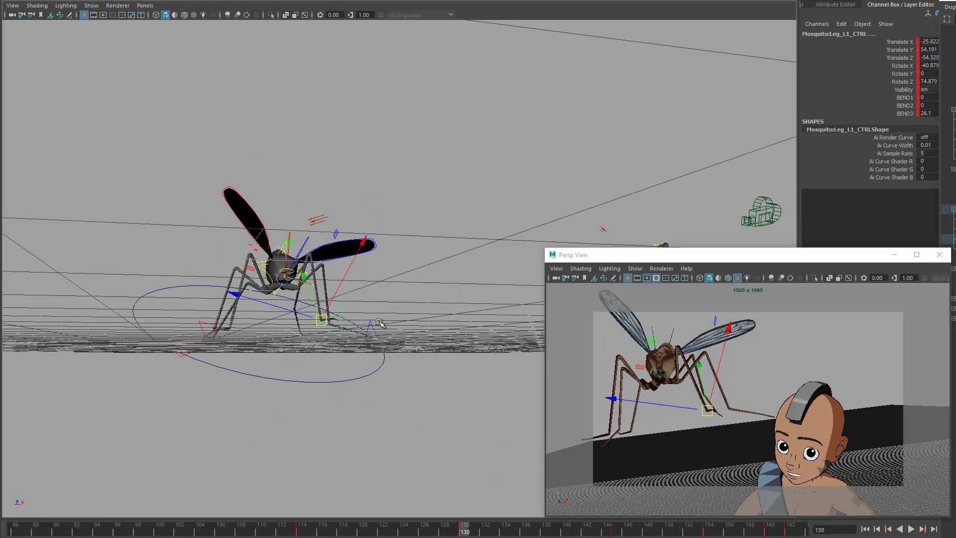
# Review the animation from frame 121 to frame 151, and go to frame 162 with the mosquito's controls selected
pyautogui.moveTo(358, 530); pyautogui.dragTo(374, 531)
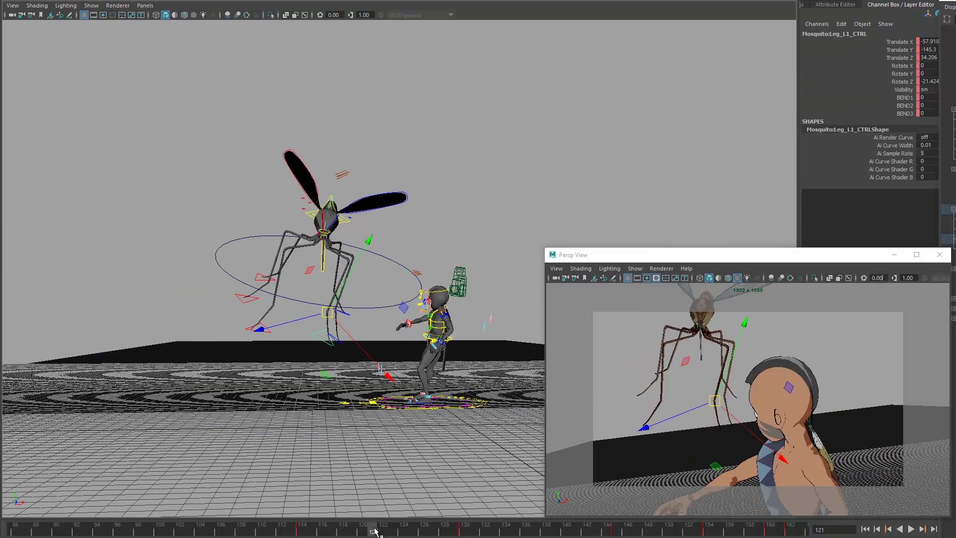
pyautogui.click(598, 234)
pyautogui.moveTo(647, 448); pyautogui.dragTo(498, 398)
pyautogui.click(480, 397)
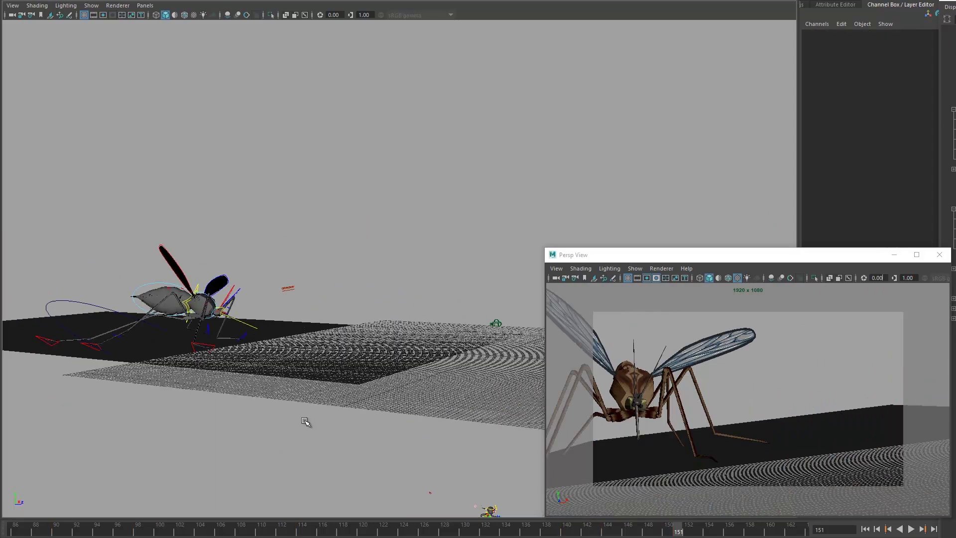
pyautogui.click(787, 531)
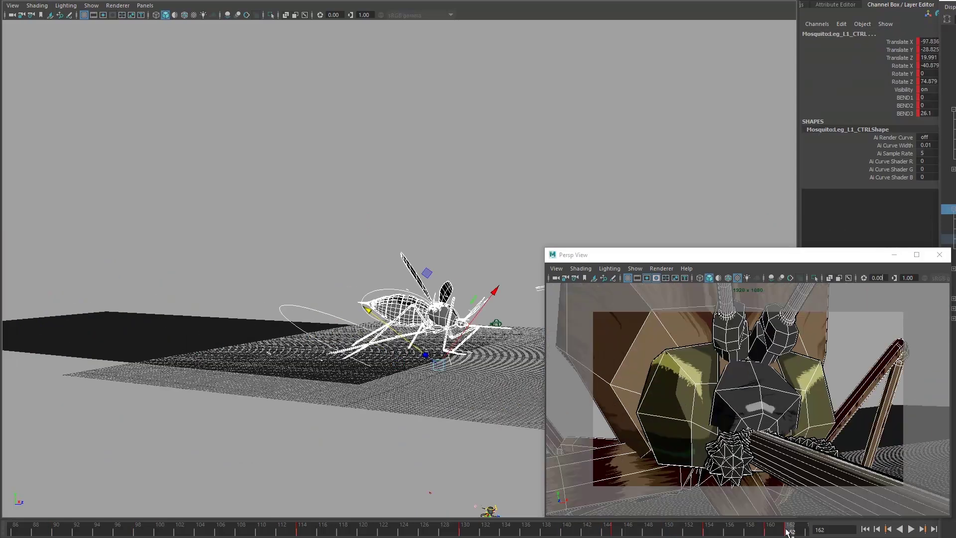